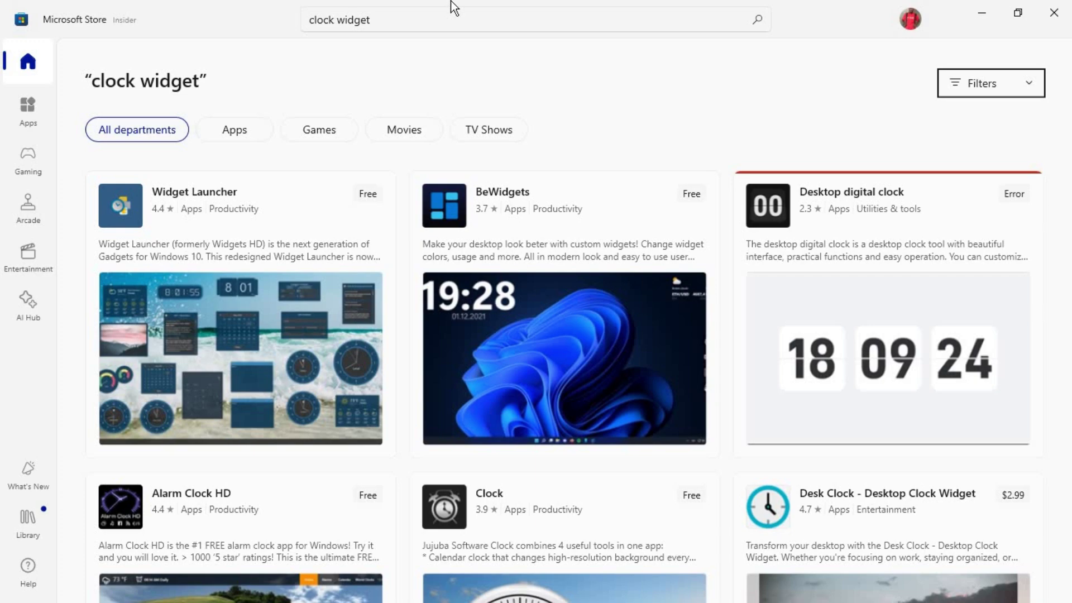
# Search the Start menu for Microsoft Store and launch it from the best match
pyautogui.scroll(-5, 398, 240)
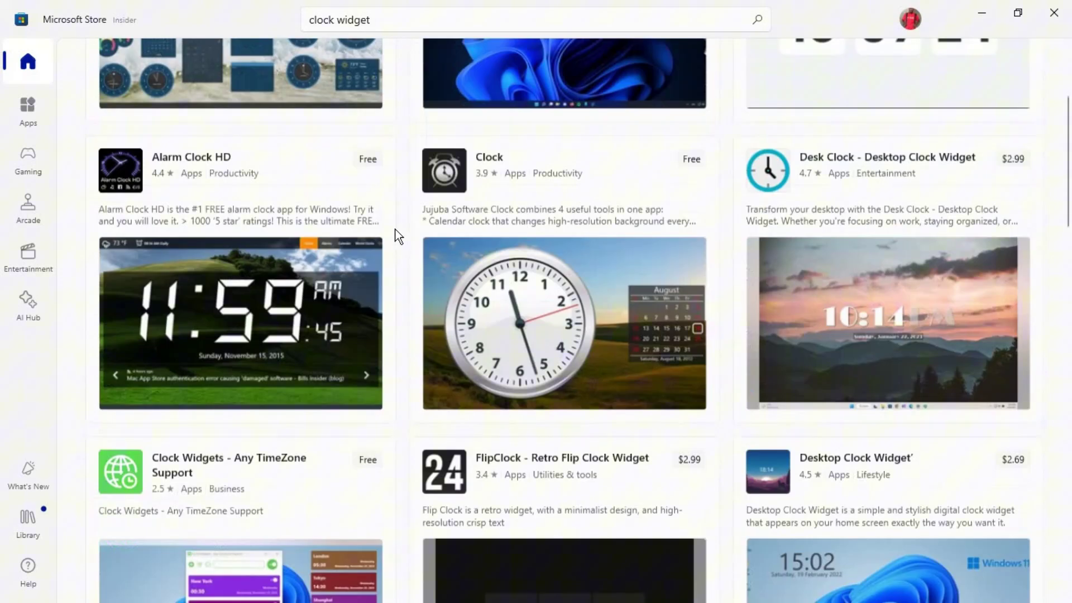
pyautogui.scroll(-5, 399, 235)
pyautogui.scroll(-5, 400, 232)
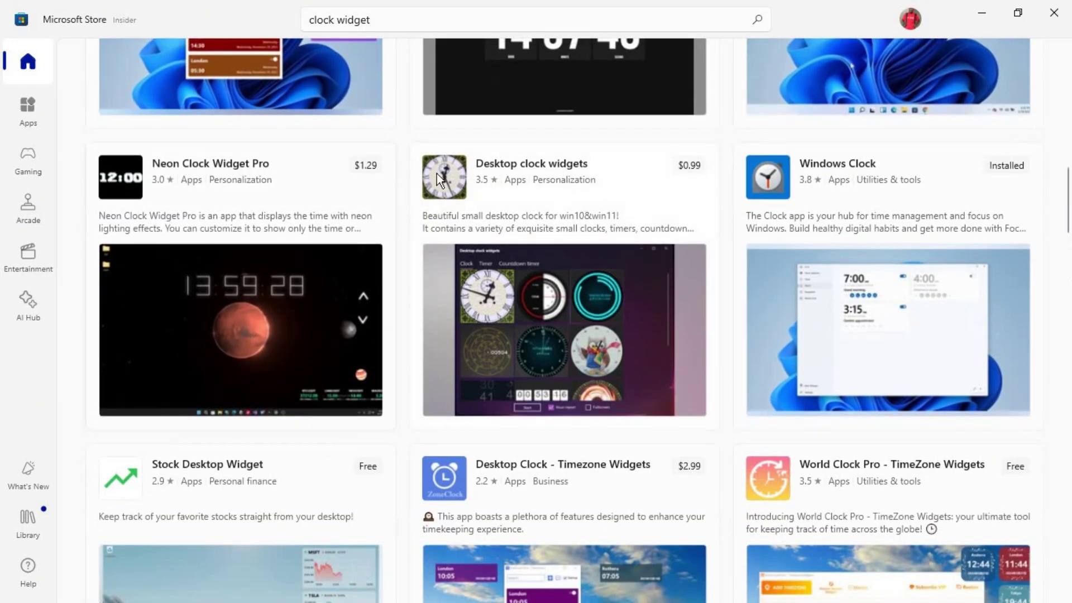
pyautogui.scroll(-5, 455, 195)
pyautogui.scroll(-4, 632, 177)
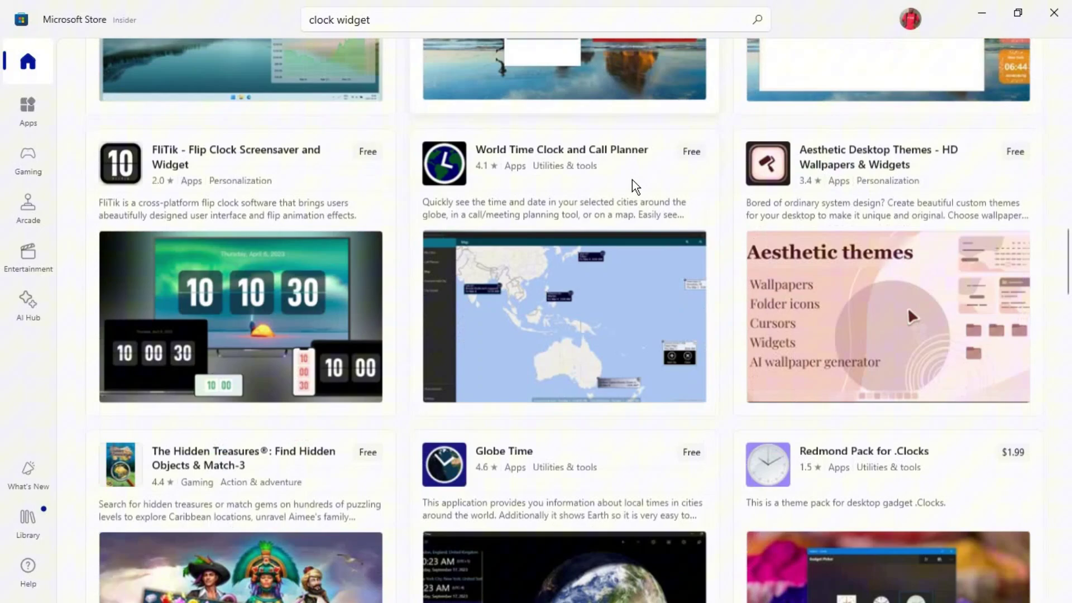
pyautogui.scroll(15, 633, 180)
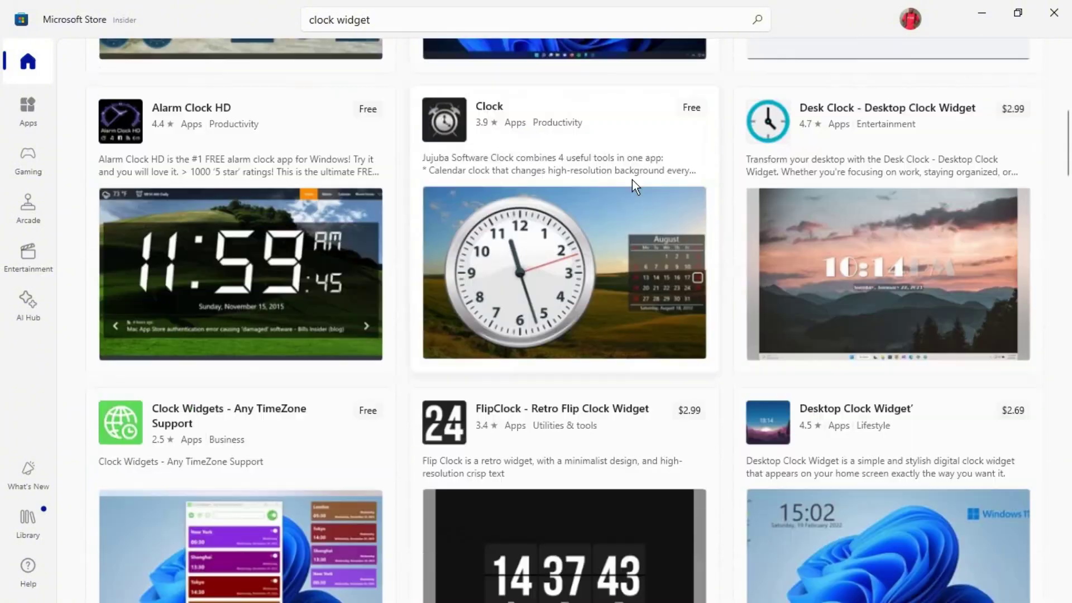
pyautogui.scroll(6, 633, 179)
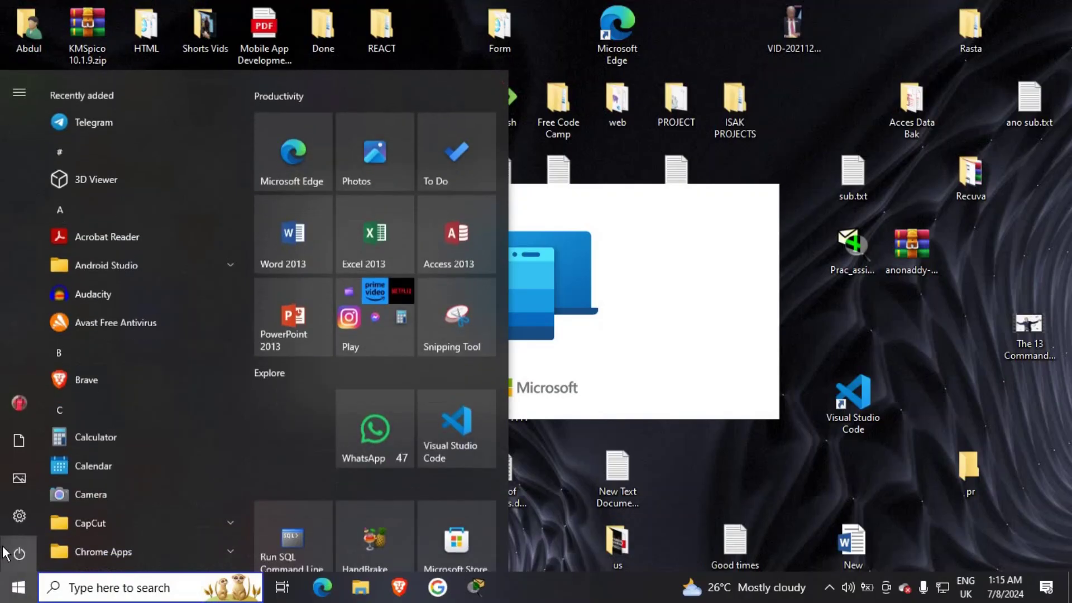
pyautogui.moveTo(4, 550)
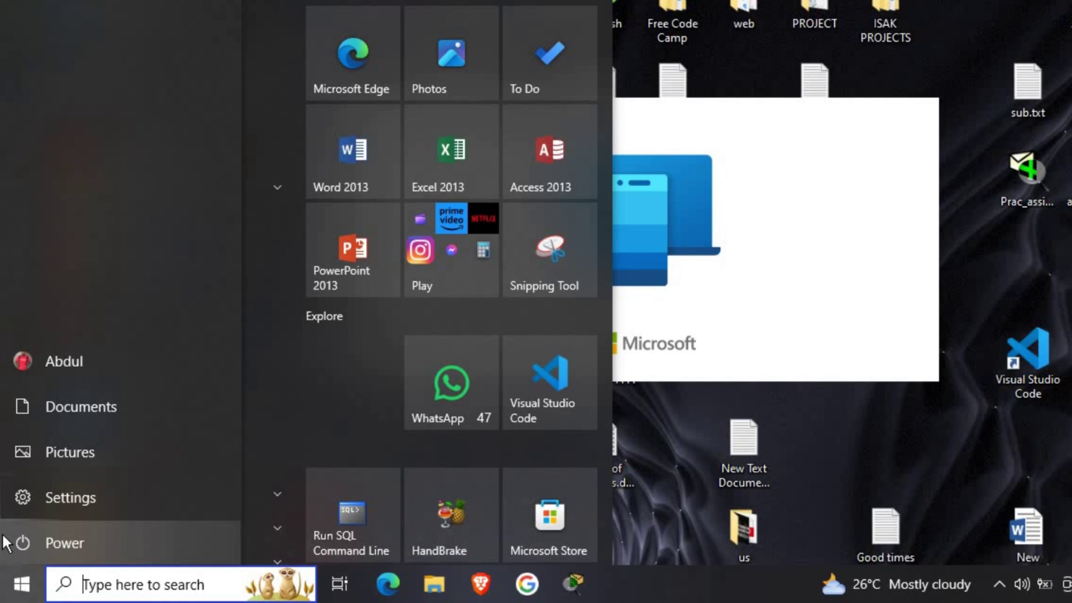
pyautogui.write('mic')
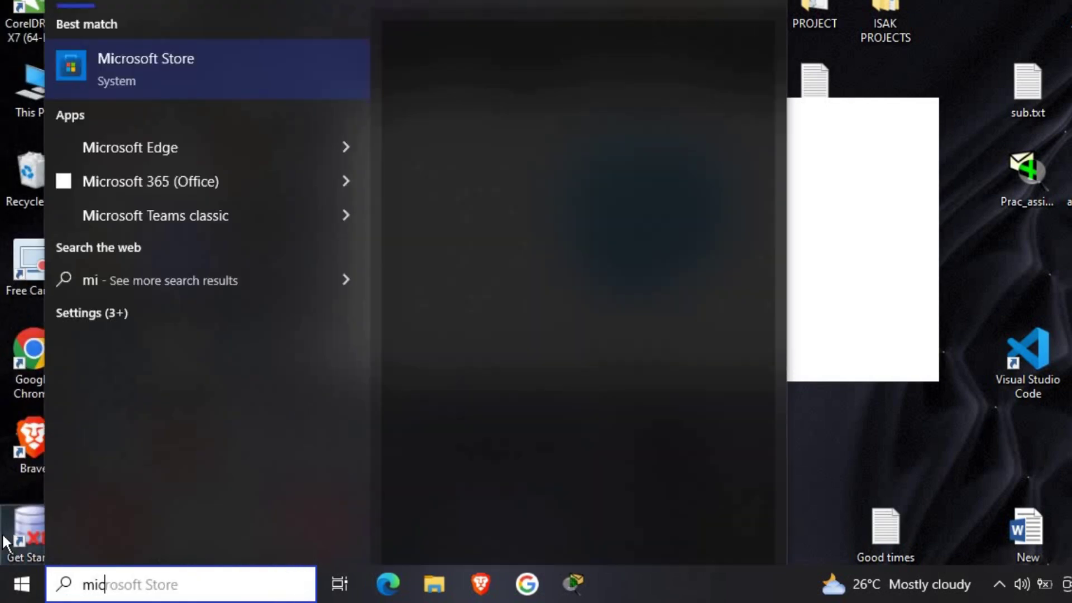
pyautogui.write('roft s')
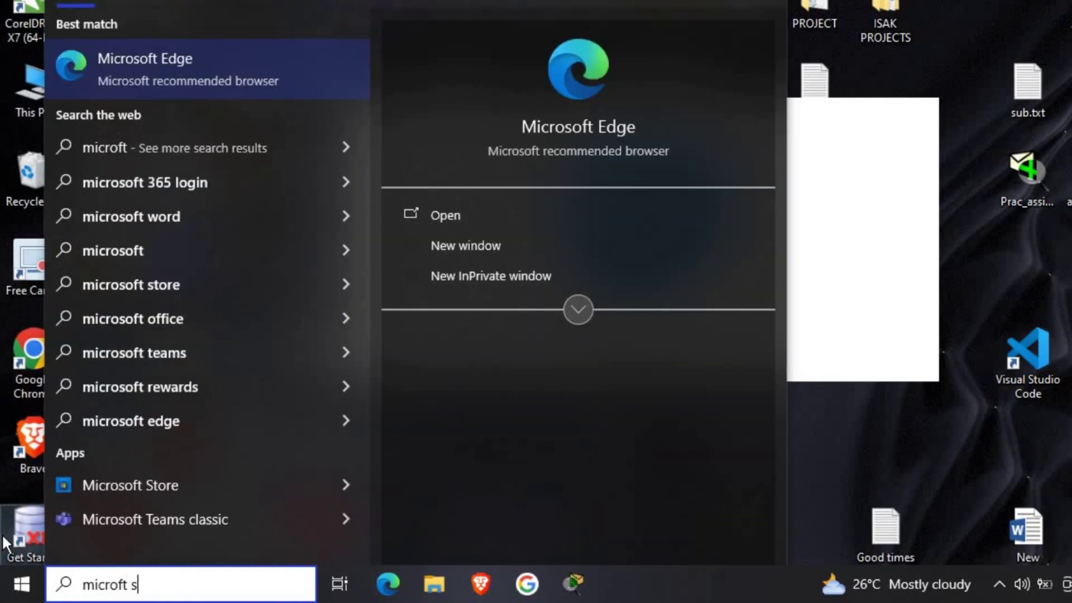
pyautogui.write('tore')
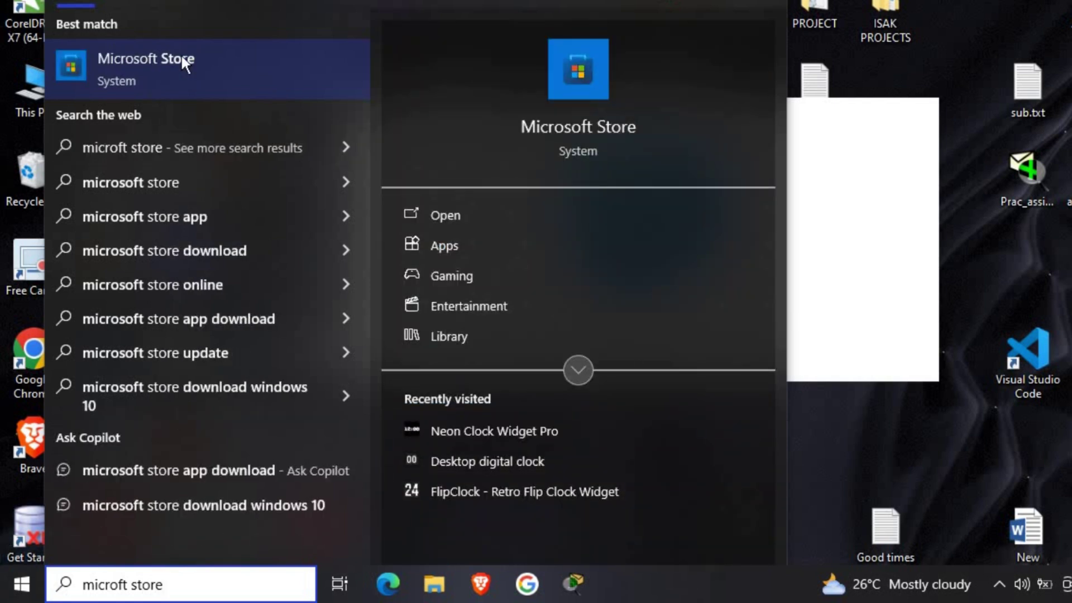
pyautogui.click(132, 66)
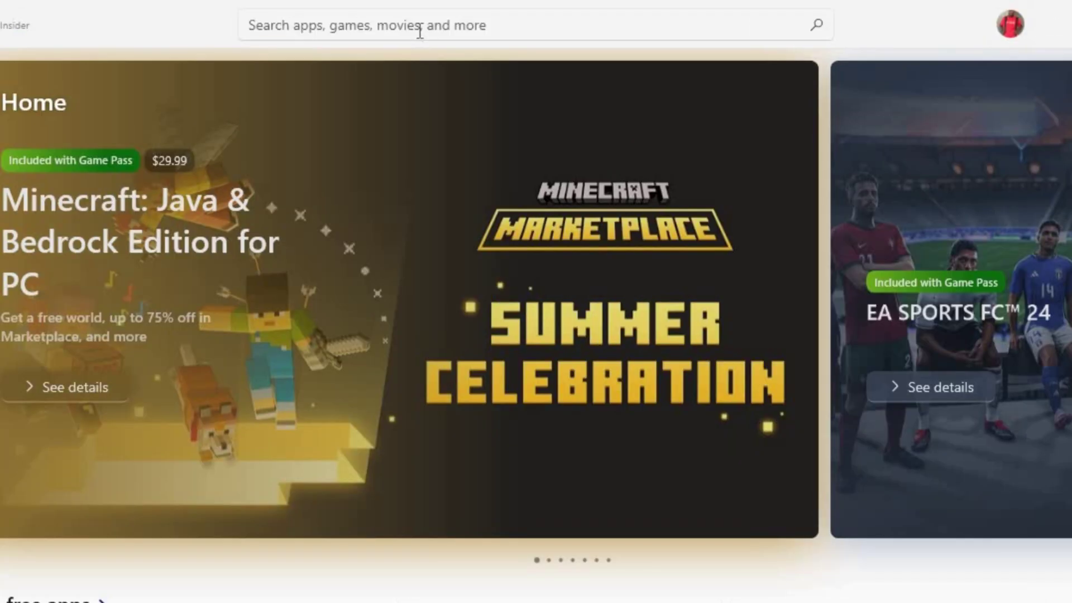
# Search the Microsoft Store for 'clock widget'
pyautogui.click(449, 18)
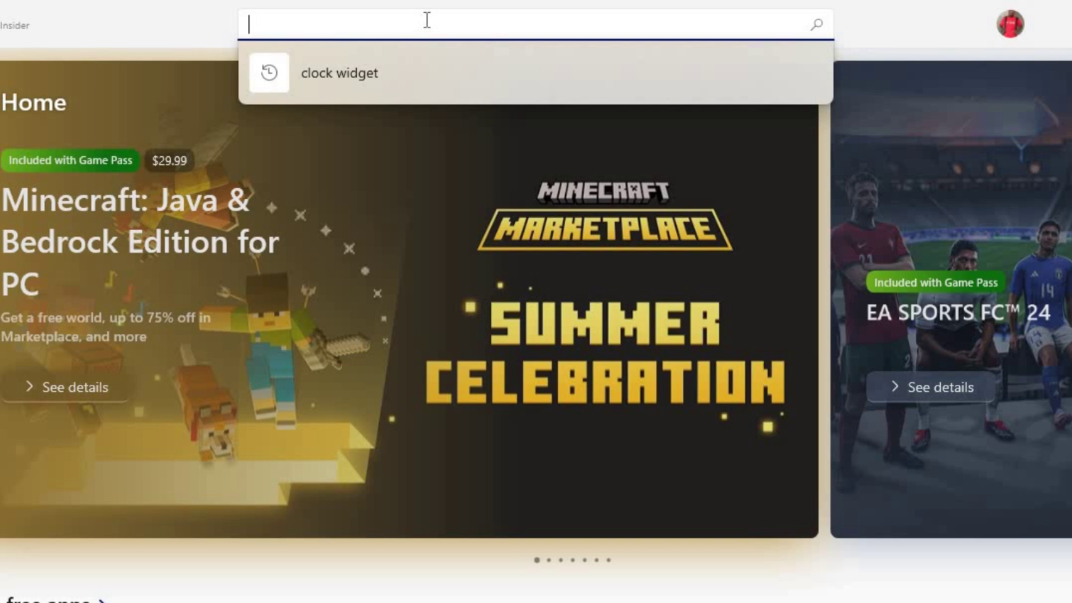
pyautogui.write('cl')
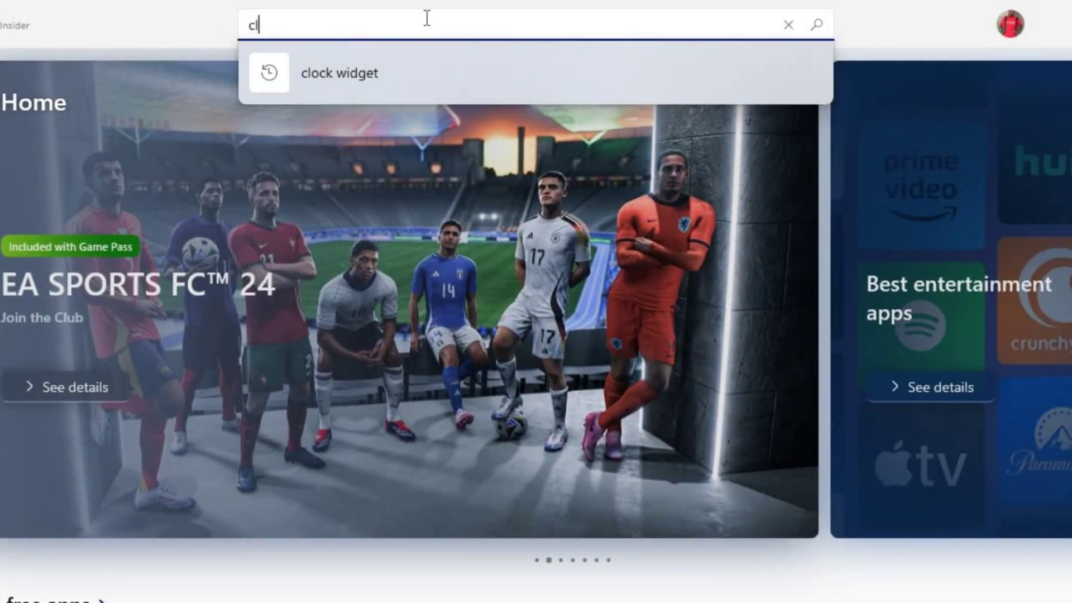
pyautogui.write('ock wid')
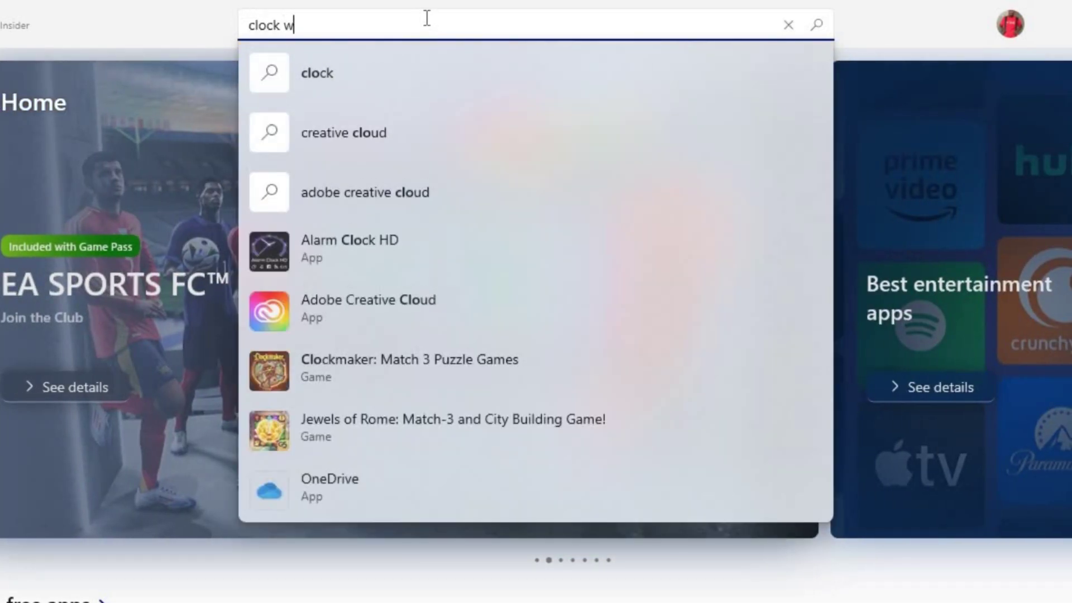
pyautogui.write('get')
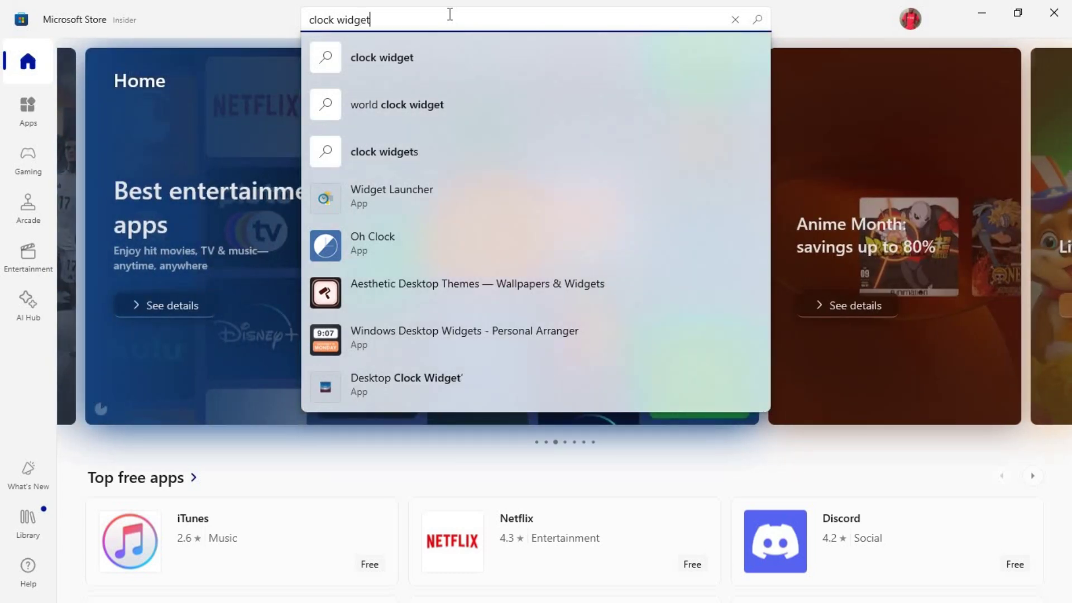
pyautogui.press('Return')
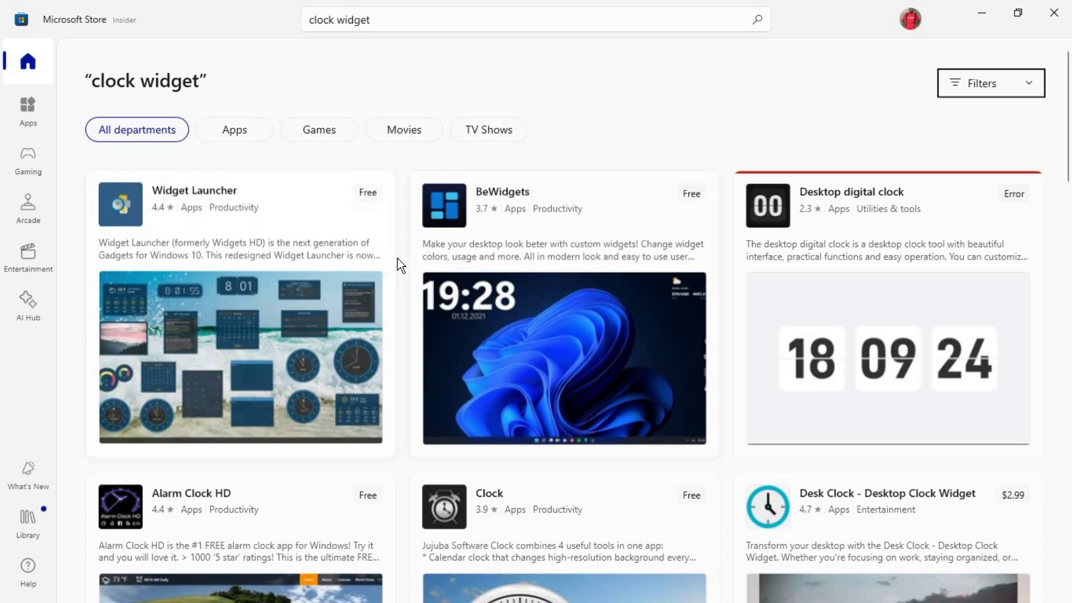
pyautogui.scroll(-5, 398, 257)
pyautogui.scroll(-5, 399, 237)
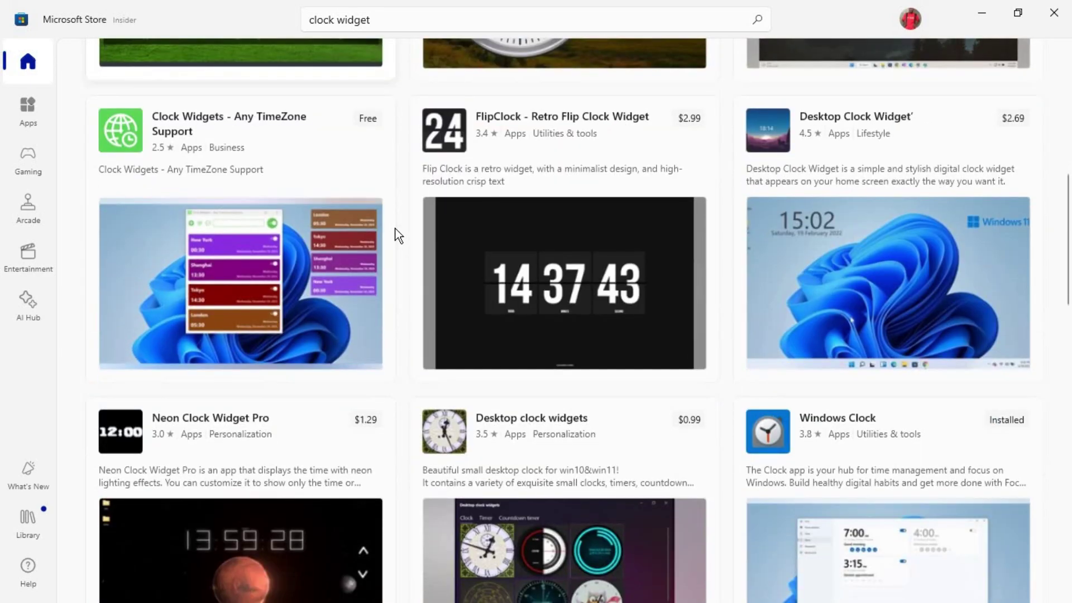
pyautogui.scroll(-4, 397, 232)
pyautogui.scroll(-5, 455, 195)
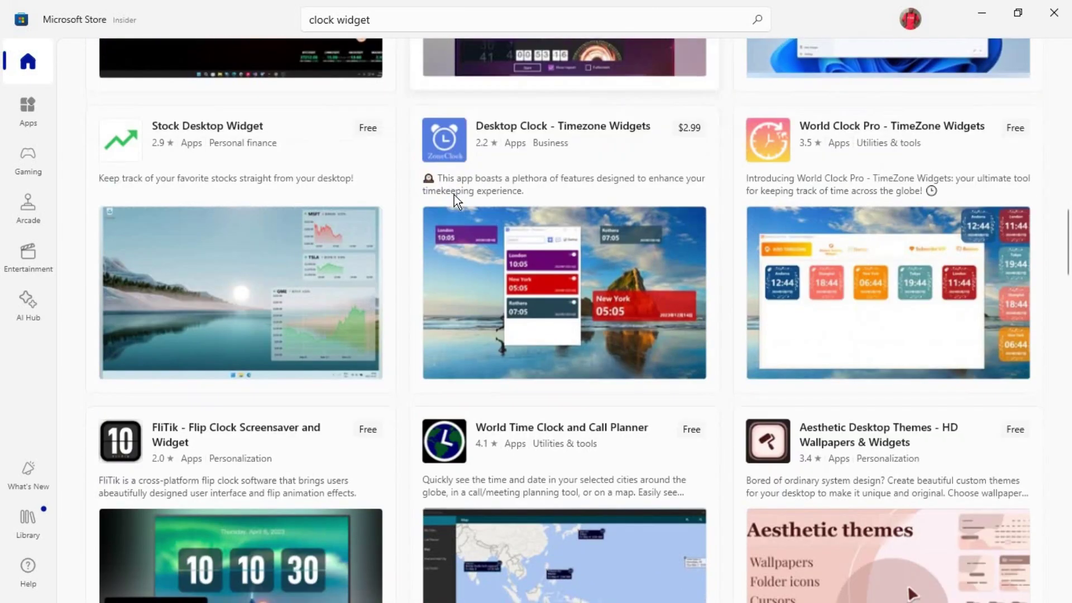
pyautogui.scroll(-5, 632, 180)
pyautogui.scroll(15, 633, 180)
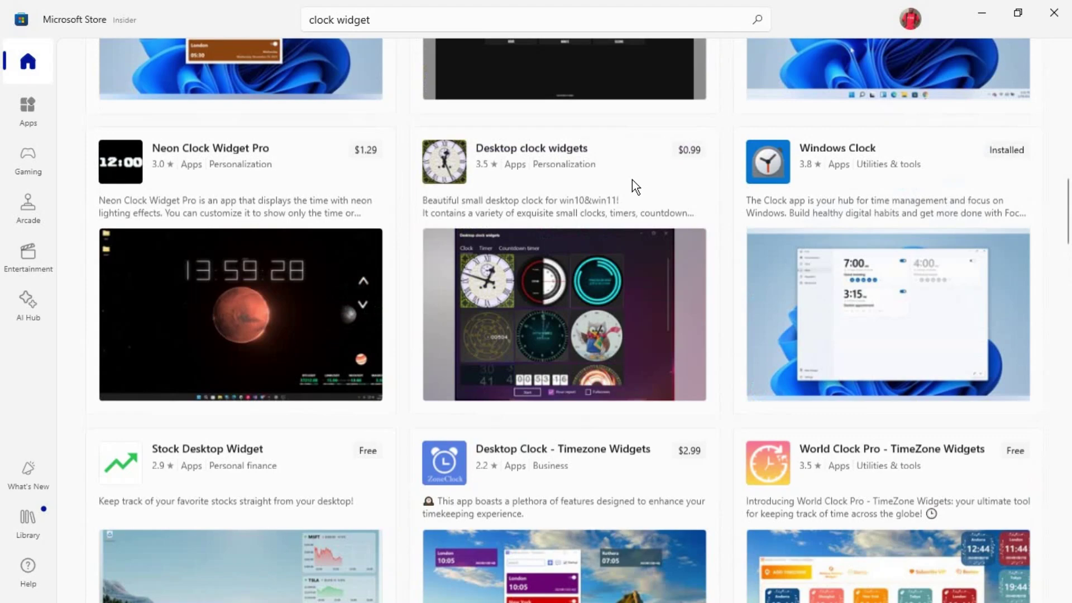
pyautogui.scroll(2, 633, 181)
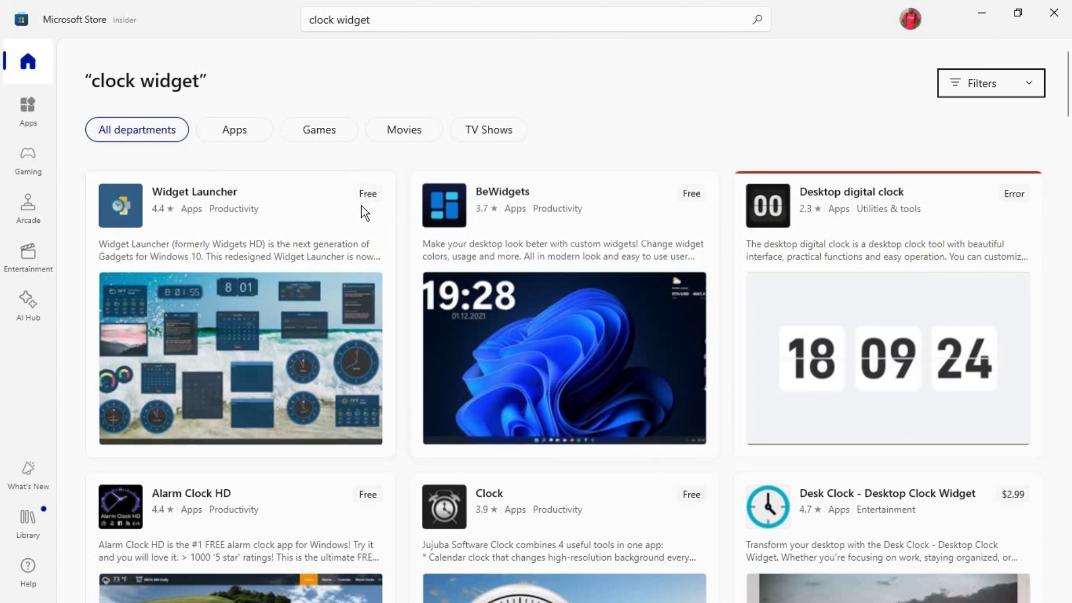
pyautogui.scroll(-5, 1006, 255)
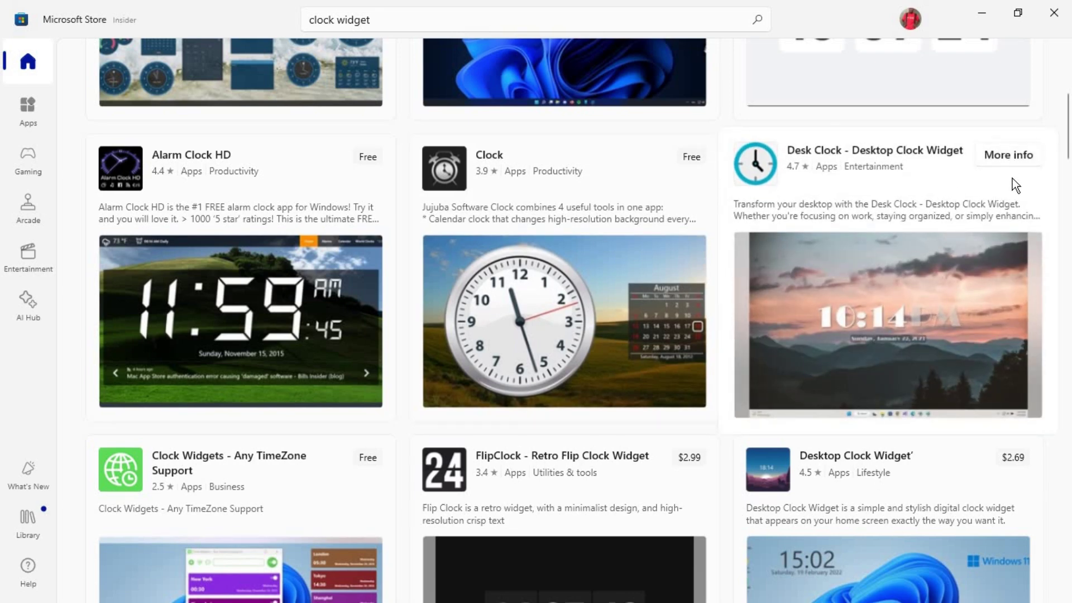
pyautogui.scroll(-5, 696, 306)
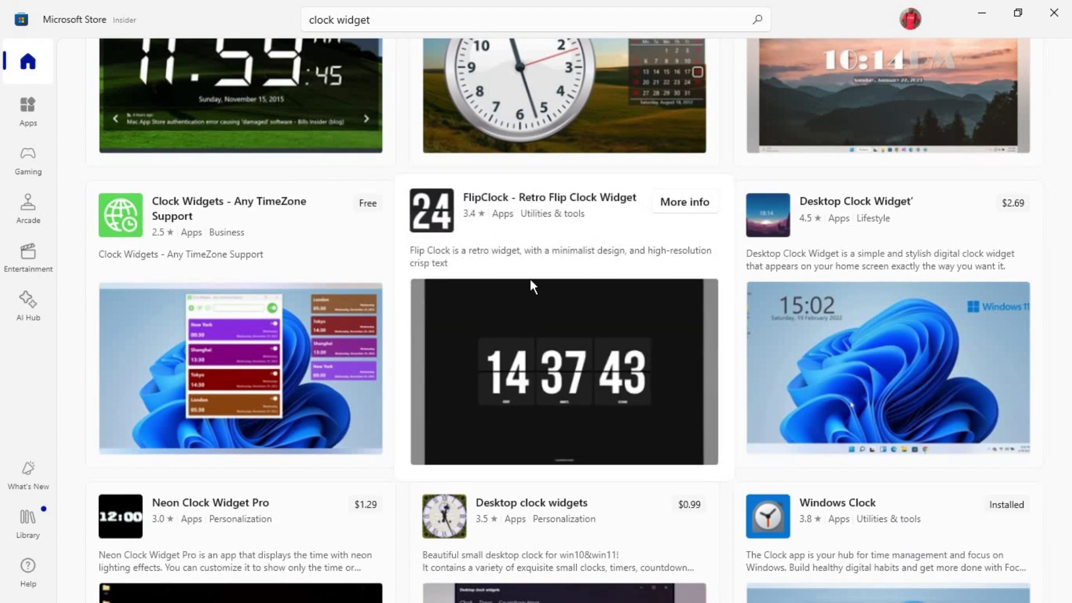
pyautogui.scroll(6, 528, 276)
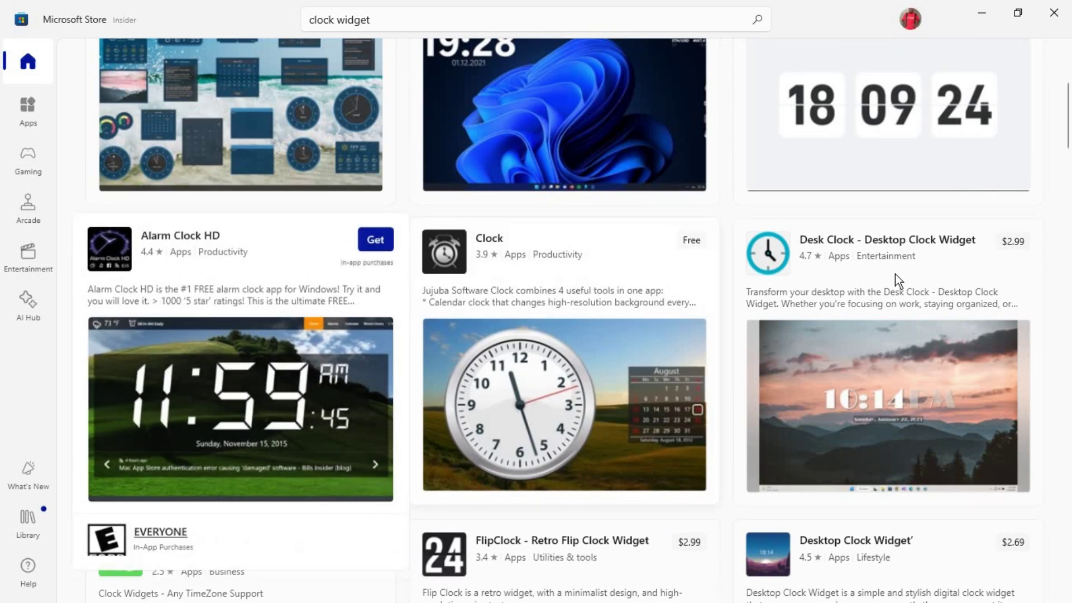
pyautogui.moveTo(822, 238)
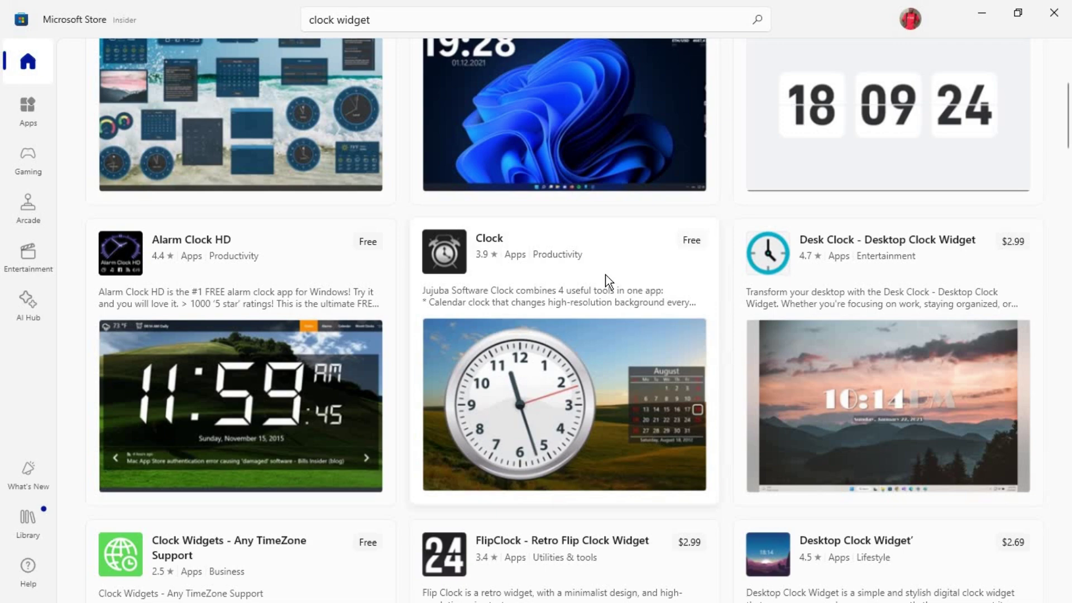
pyautogui.scroll(4, 606, 276)
pyautogui.scroll(-4, 528, 283)
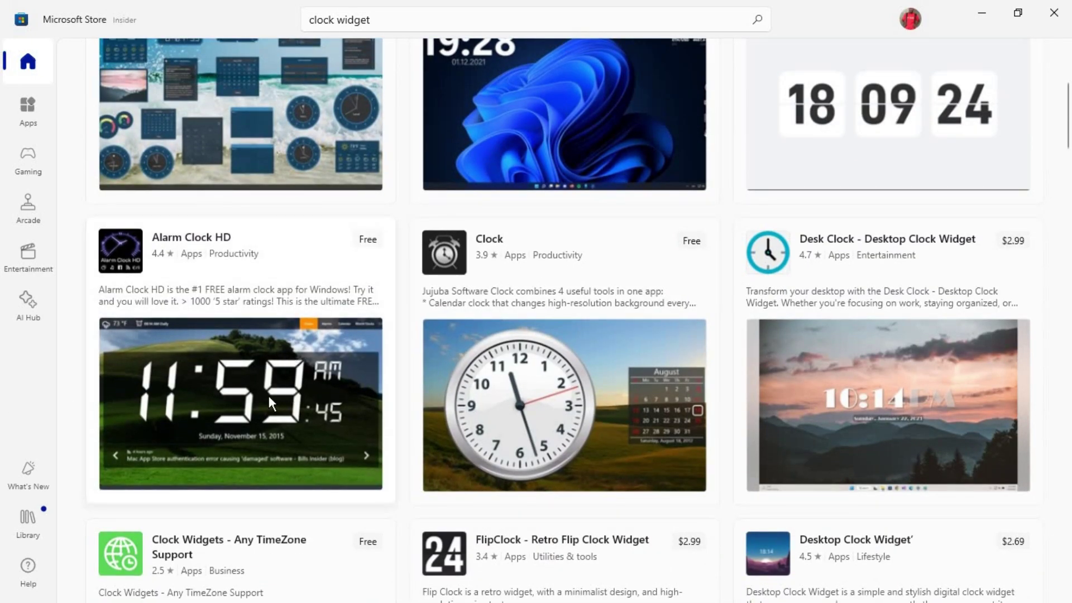
# Get Alarm Clock HD and open its product page while it installs
pyautogui.moveTo(269, 377)
pyautogui.click(363, 241)
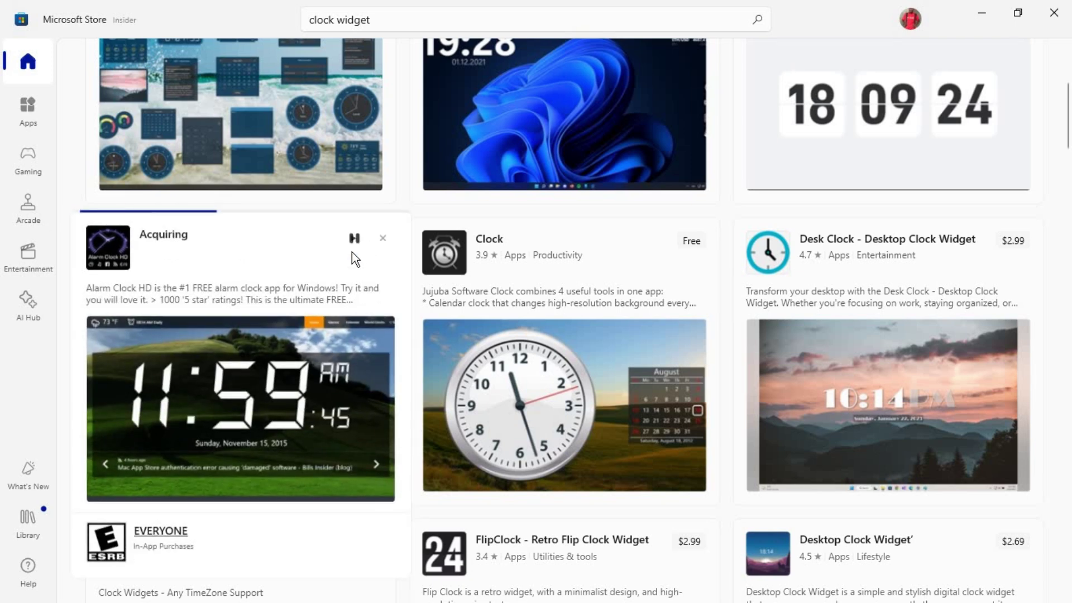
pyautogui.click(188, 261)
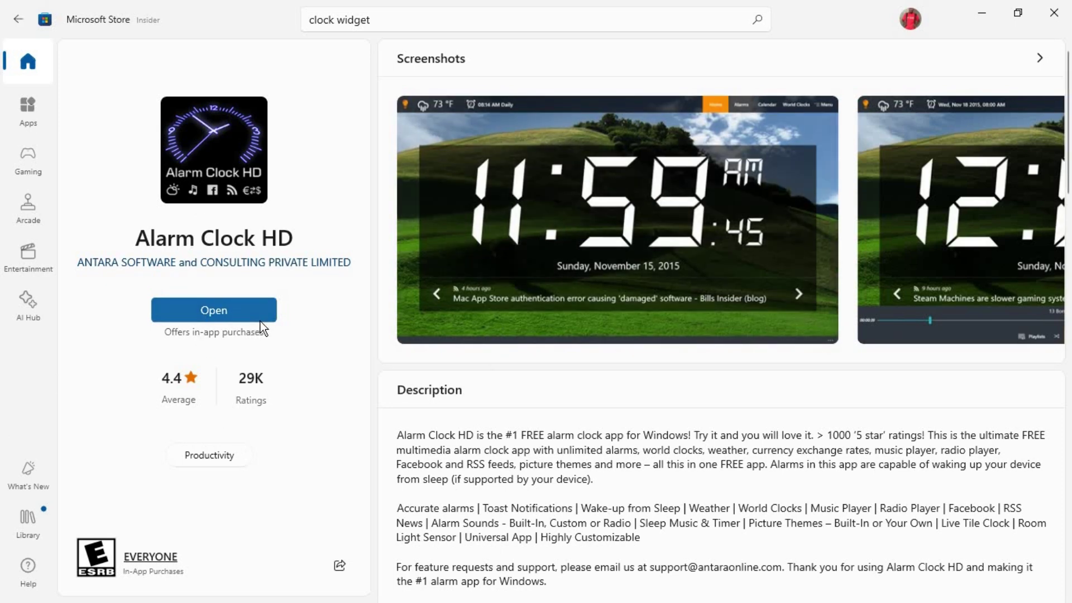
# Open Alarm Clock HD from its Store page and cancel the location setup
pyautogui.click(213, 309)
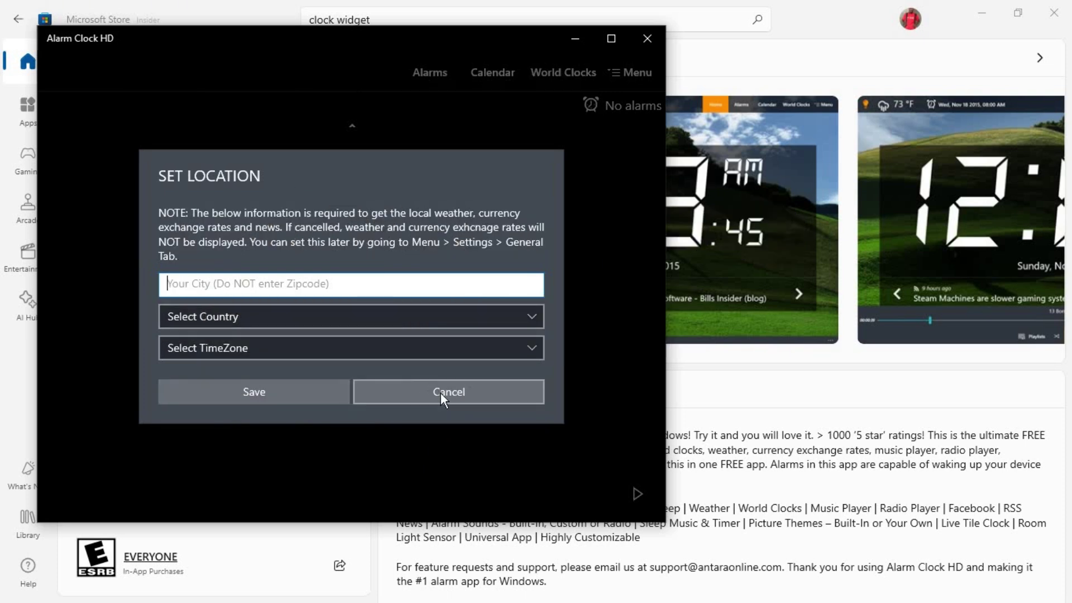
pyautogui.click(452, 396)
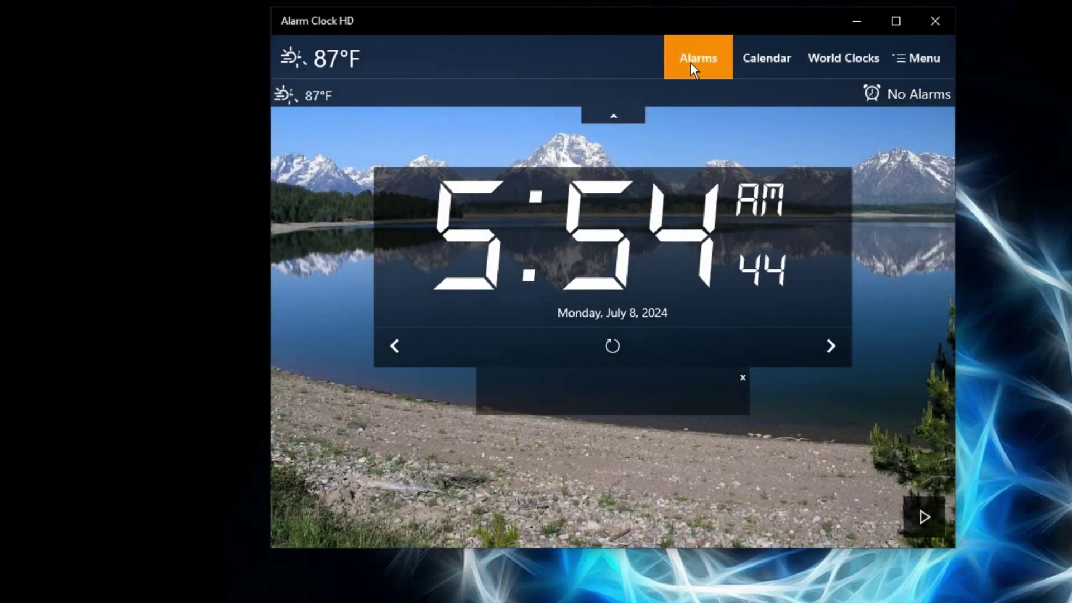
pyautogui.click(691, 62)
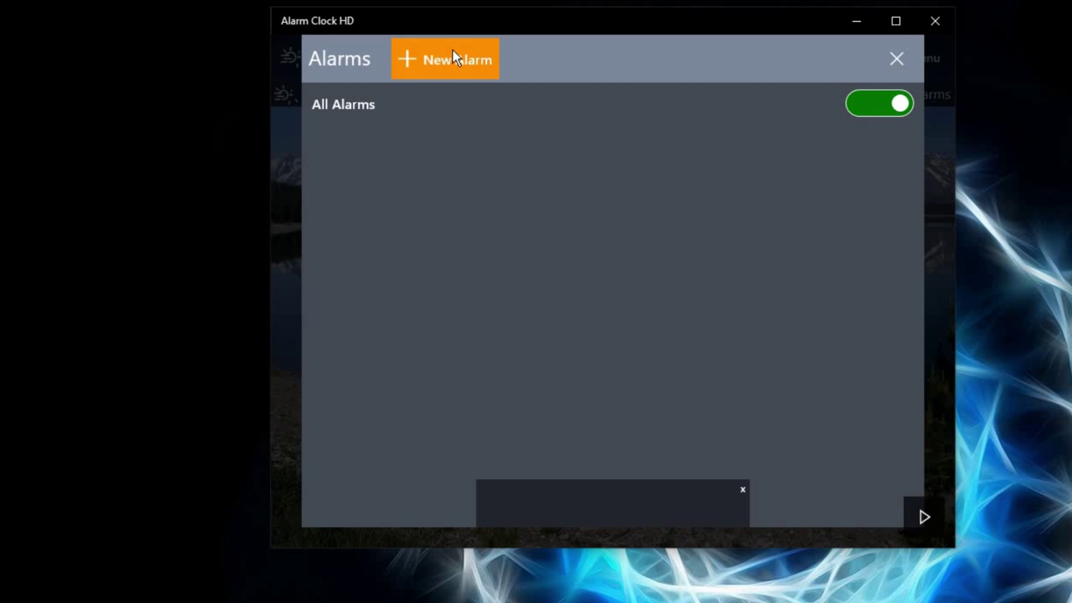
pyautogui.click(880, 69)
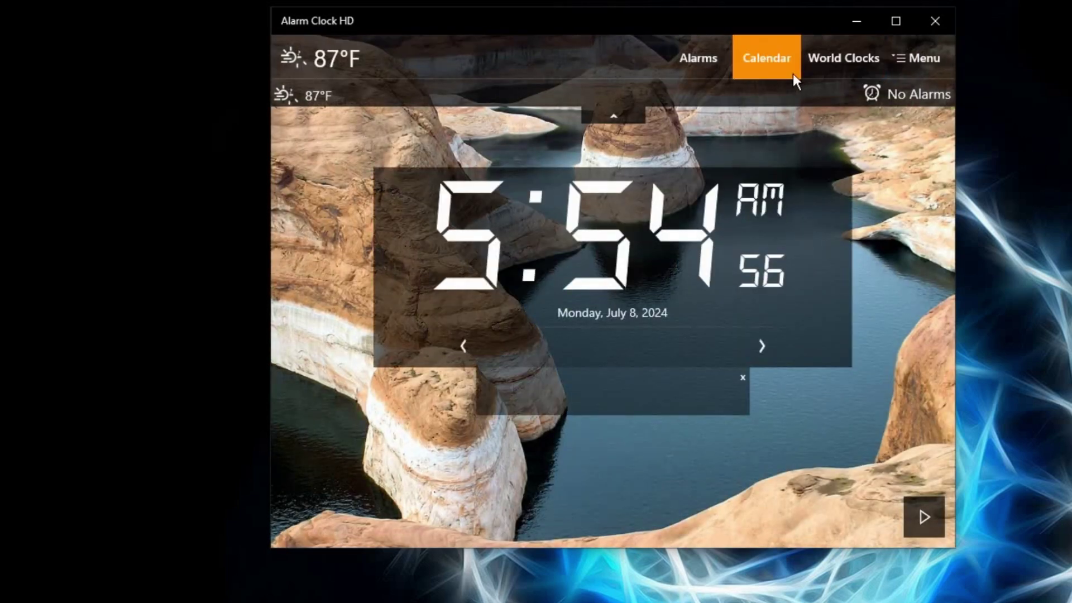
pyautogui.click(776, 65)
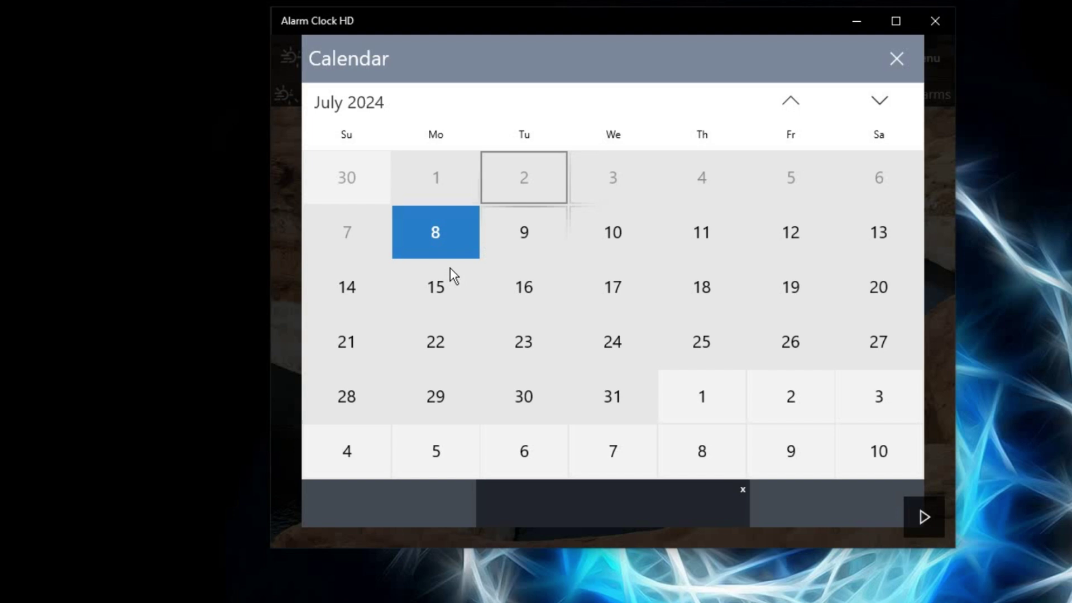
pyautogui.click(610, 341)
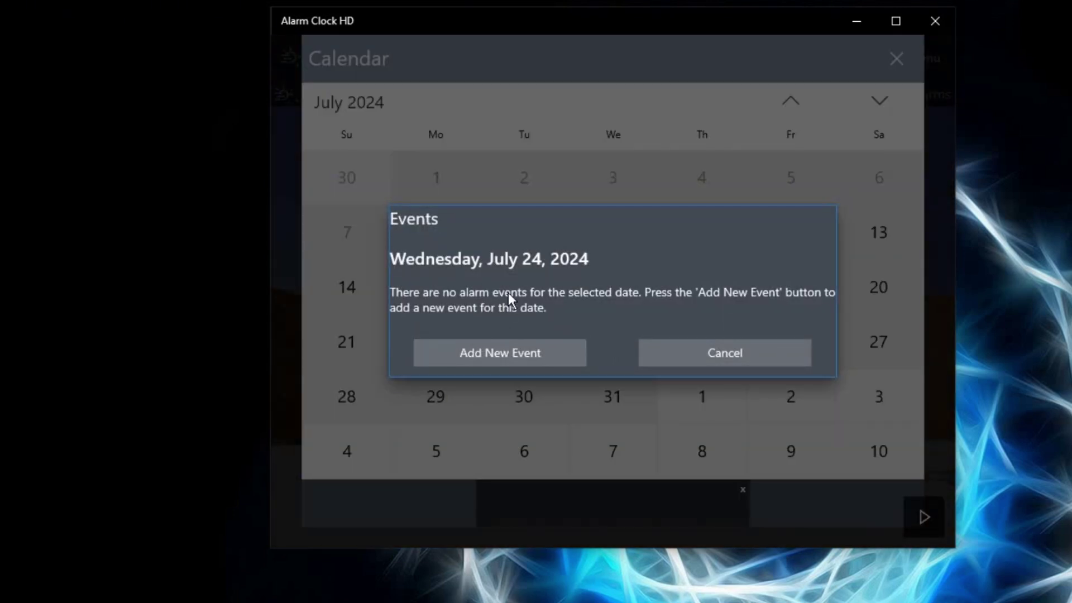
pyautogui.click(707, 350)
pyautogui.click(898, 59)
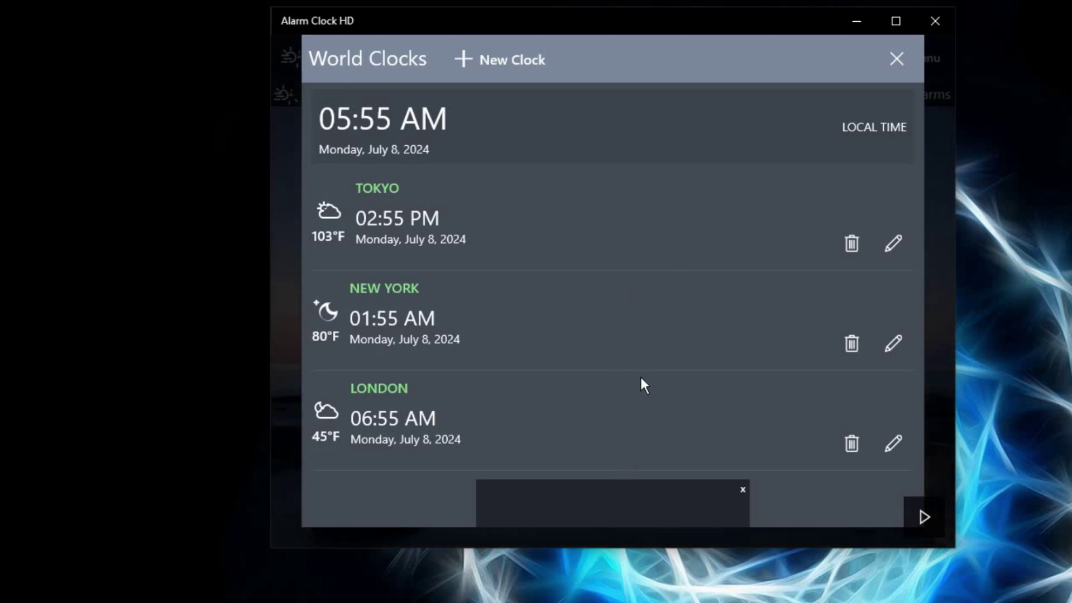
# Close the world clocks list, then choose and apply the Analog - Classic clock style in settings
pyautogui.click(906, 61)
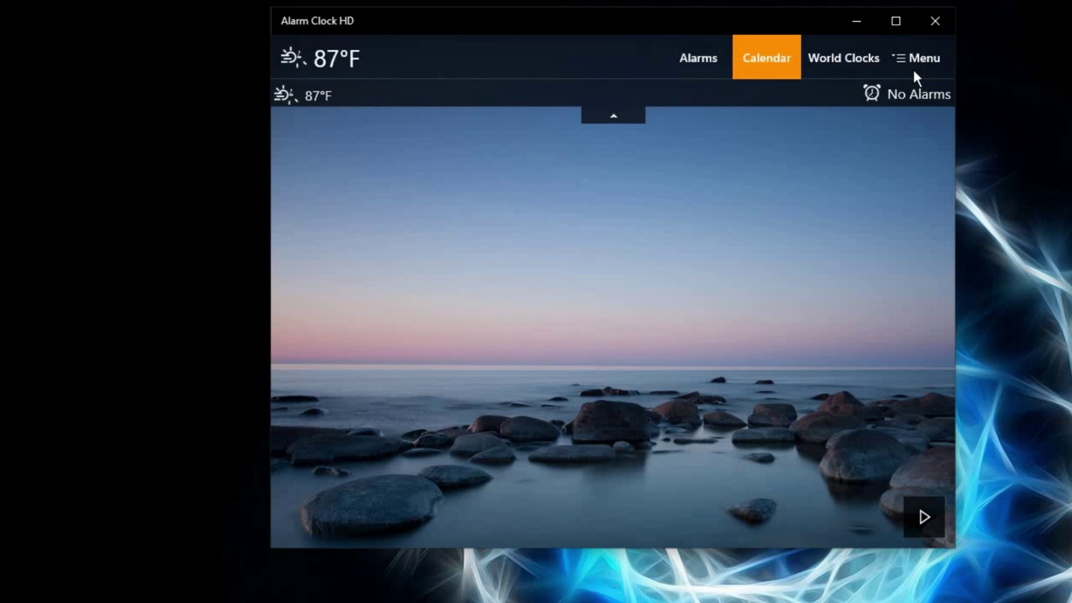
pyautogui.click(920, 60)
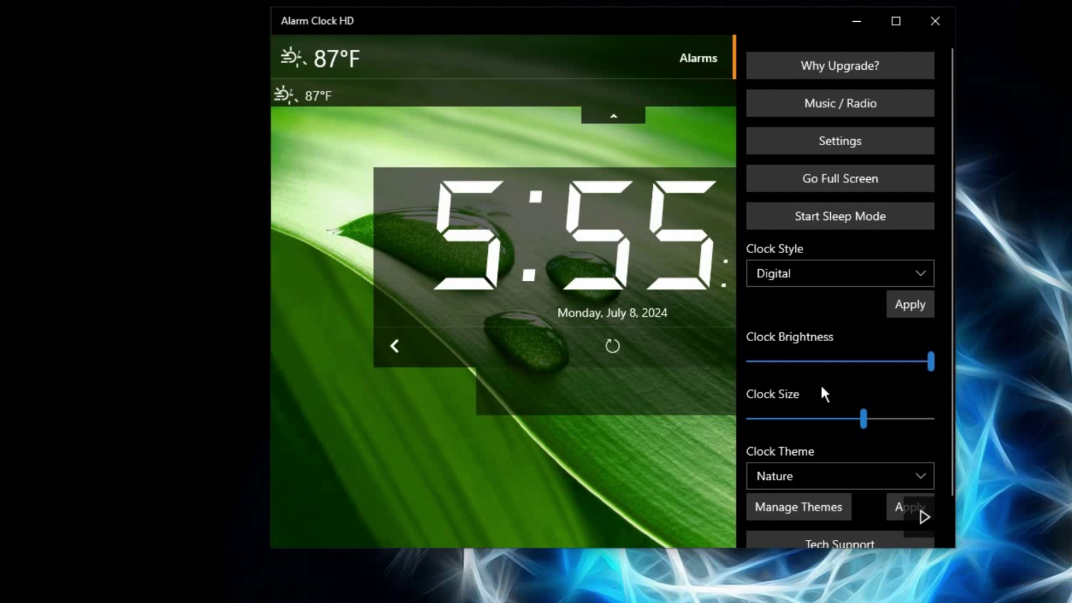
pyautogui.click(840, 275)
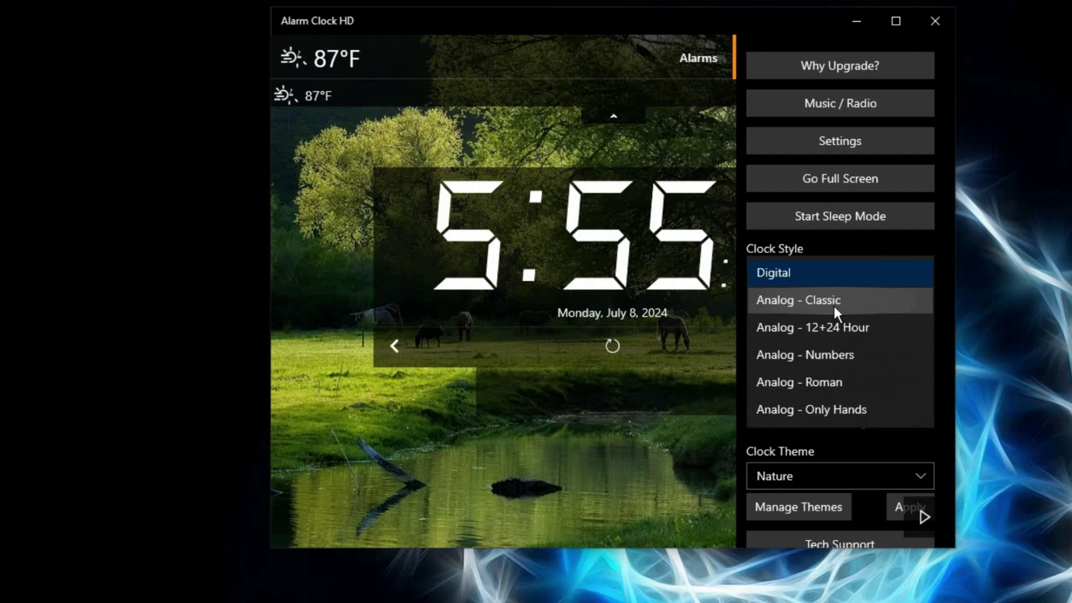
pyautogui.click(834, 308)
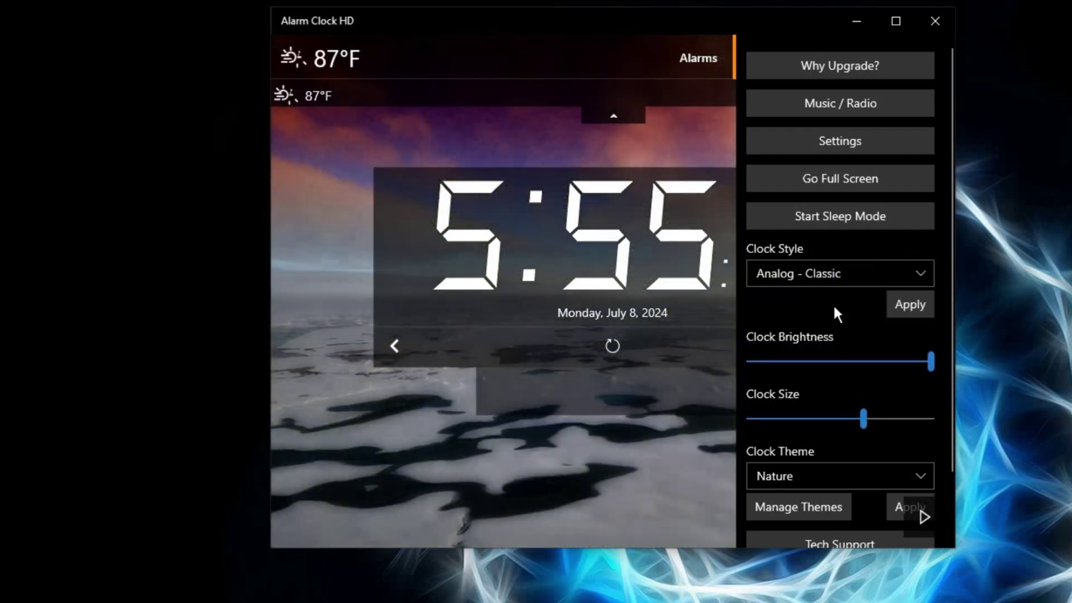
pyautogui.click(904, 305)
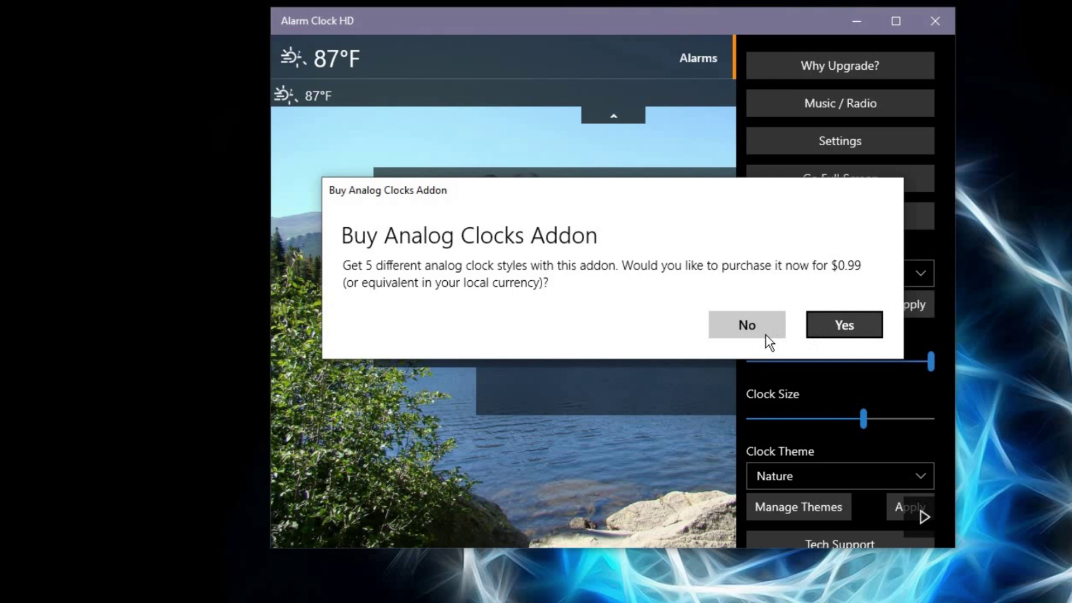
# Decline the analog addon, raise the clock brightness and enlarge the clock size
pyautogui.click(744, 330)
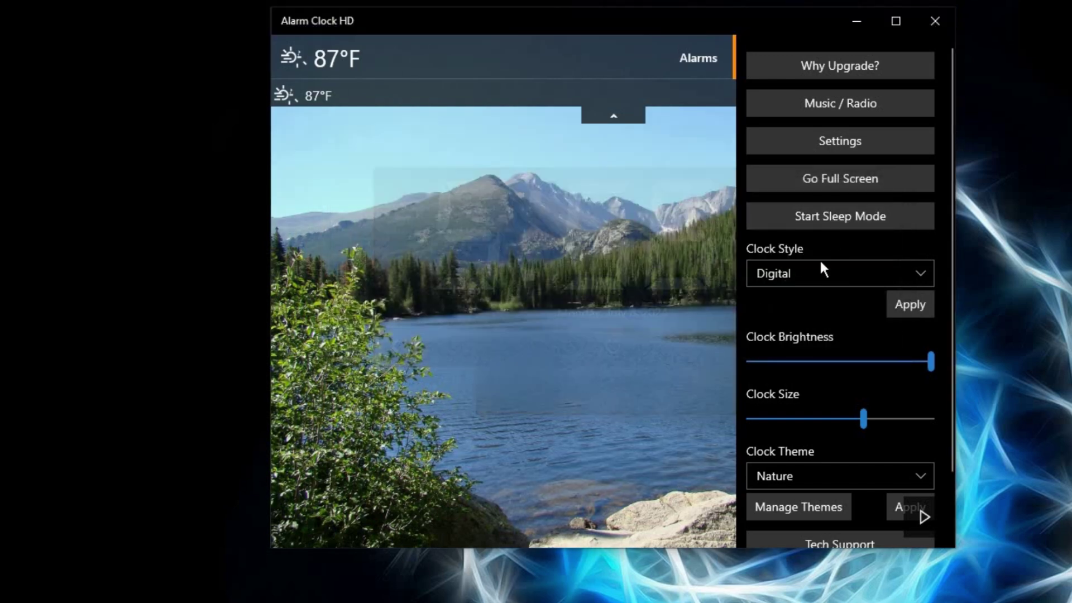
pyautogui.scroll(-2, 835, 329)
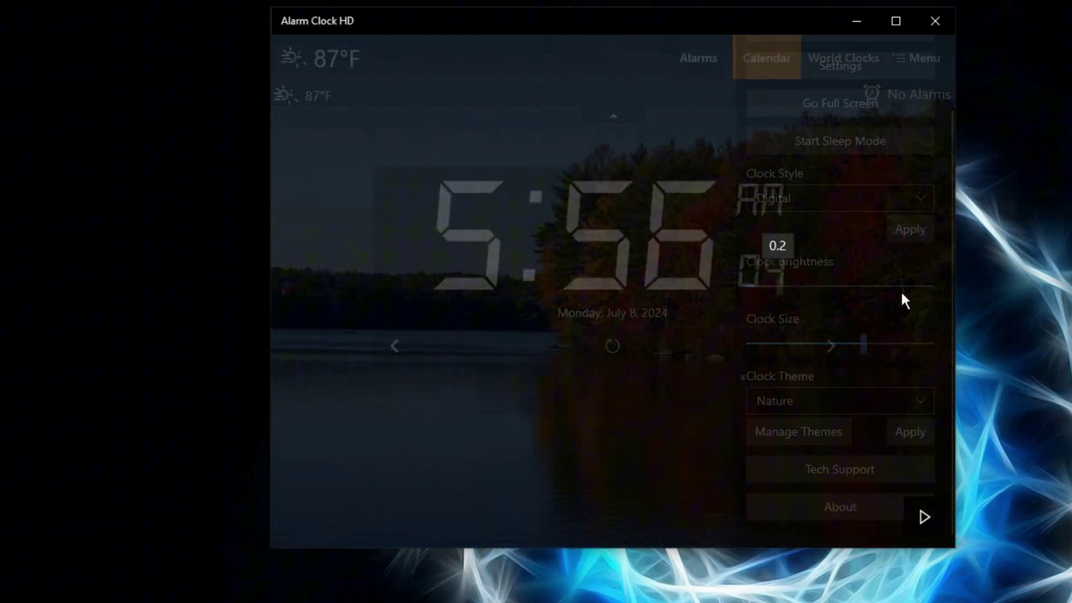
pyautogui.moveTo(906, 301); pyautogui.dragTo(939, 280)
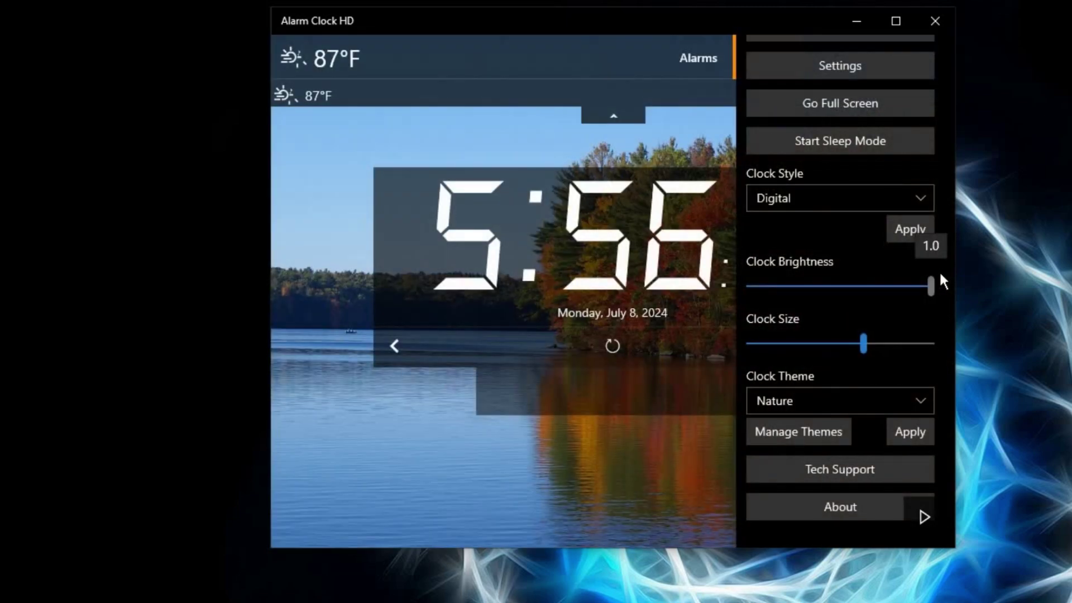
pyautogui.moveTo(864, 346); pyautogui.dragTo(909, 342)
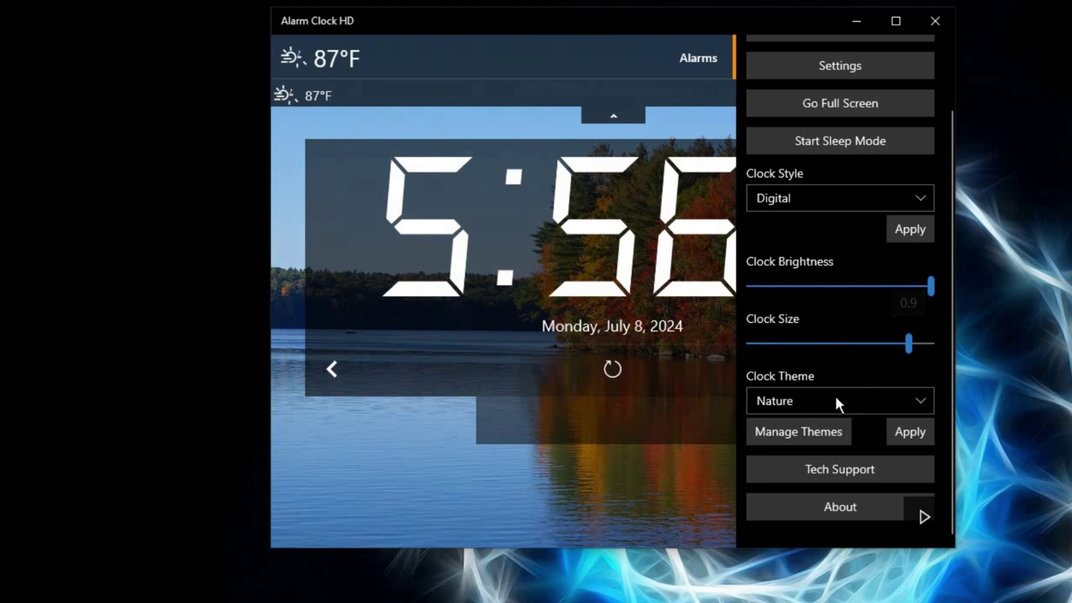
# Set the Clock Theme to Cities and apply it
pyautogui.click(821, 404)
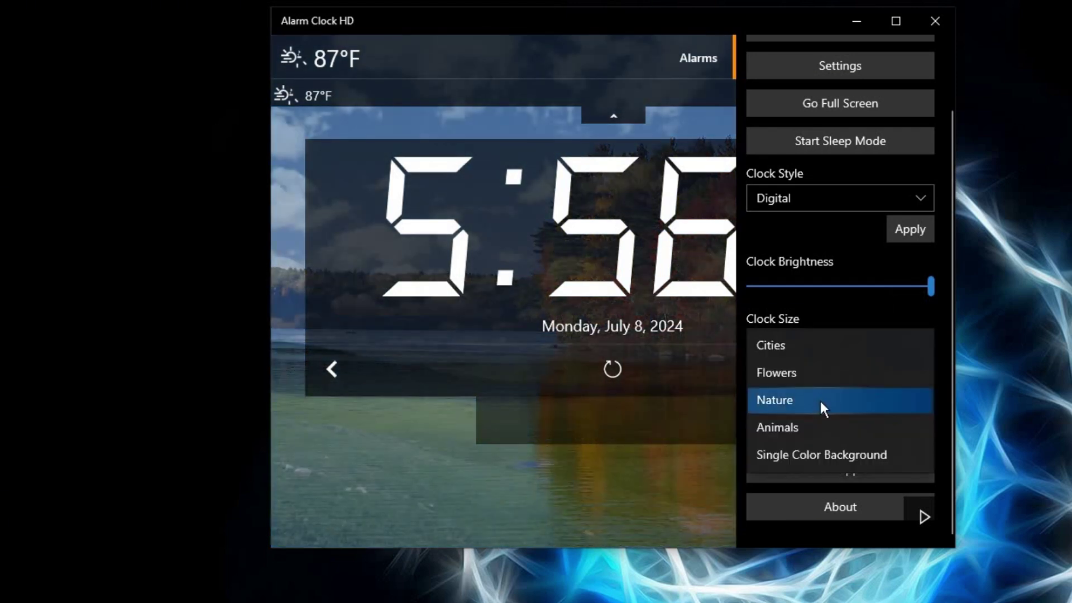
pyautogui.click(785, 347)
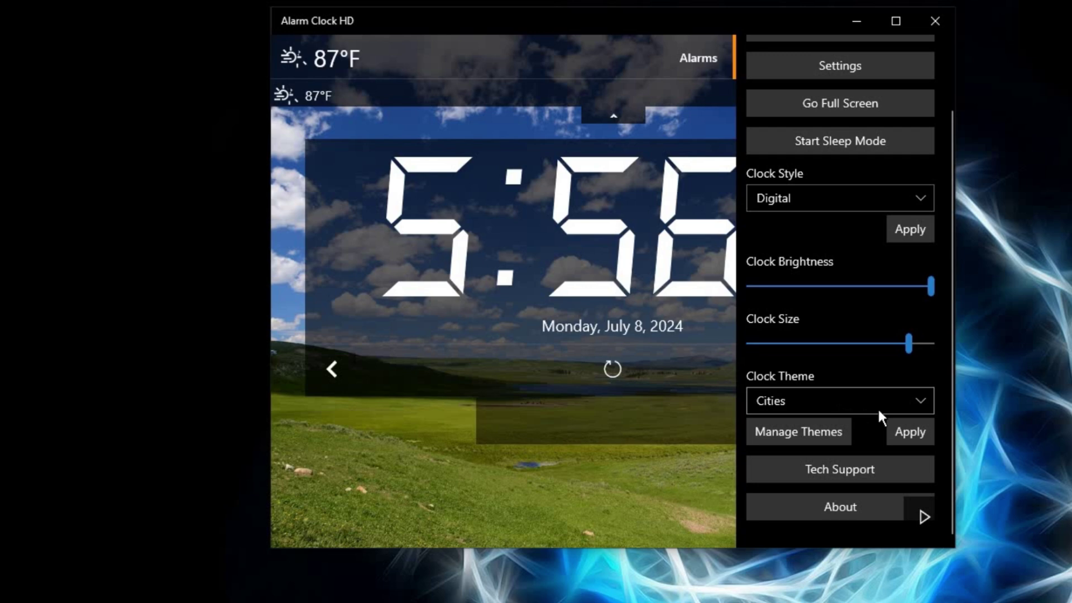
pyautogui.scroll(-1, 877, 396)
pyautogui.click(848, 394)
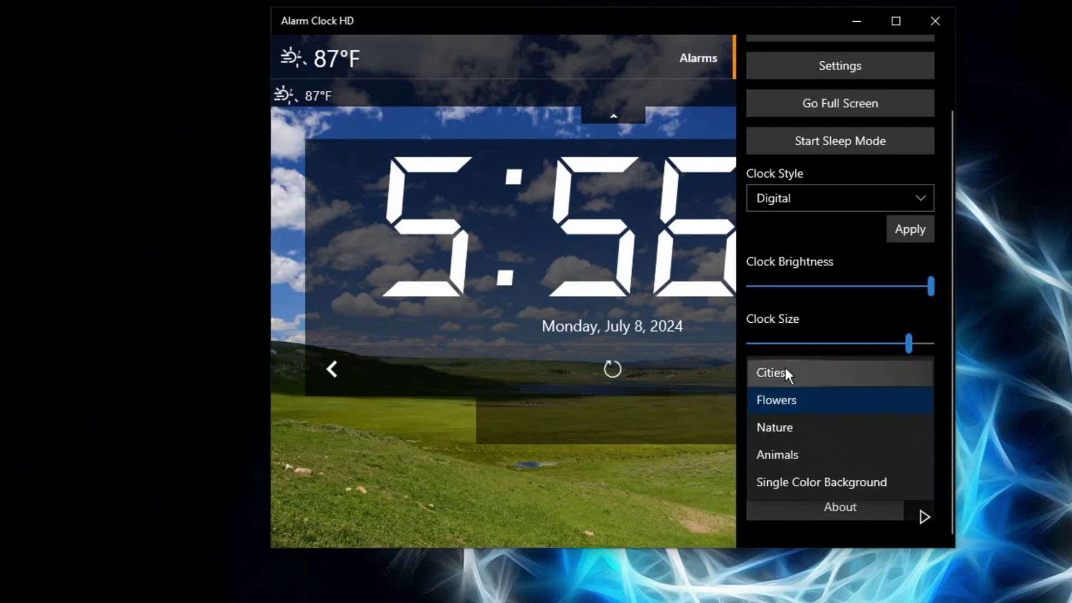
pyautogui.click(785, 371)
pyautogui.click(914, 437)
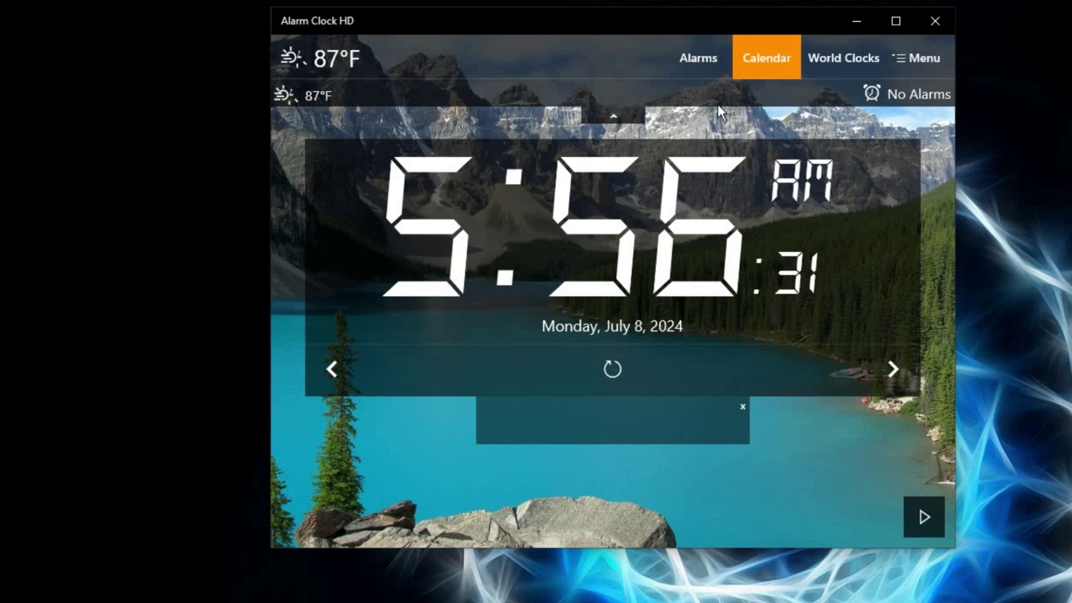
# Reopen the settings panel and confirm the Clock Theme shows Cities
pyautogui.click(915, 62)
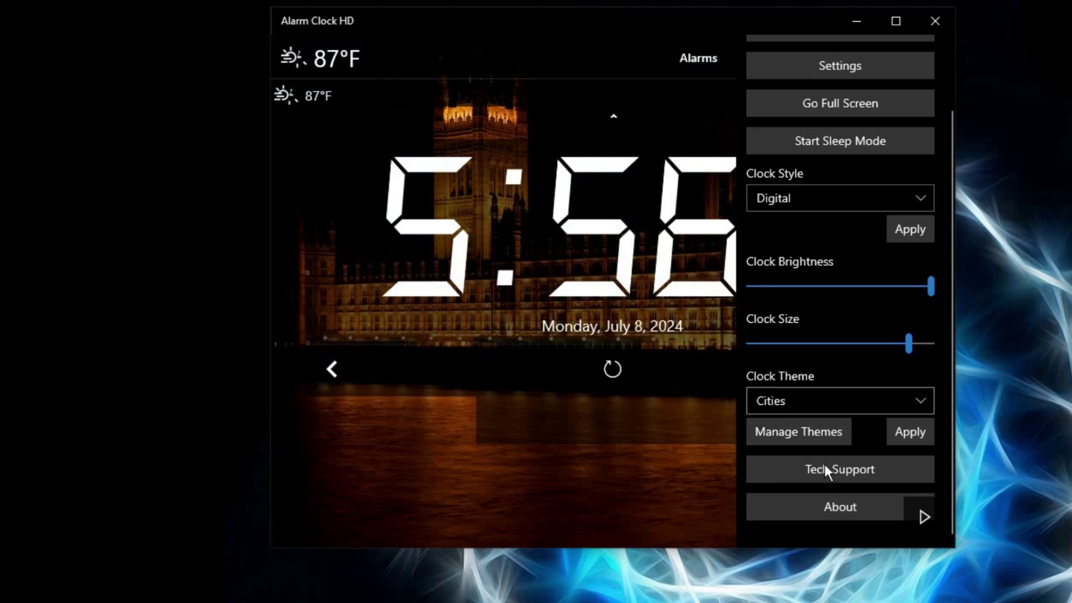
pyautogui.click(823, 469)
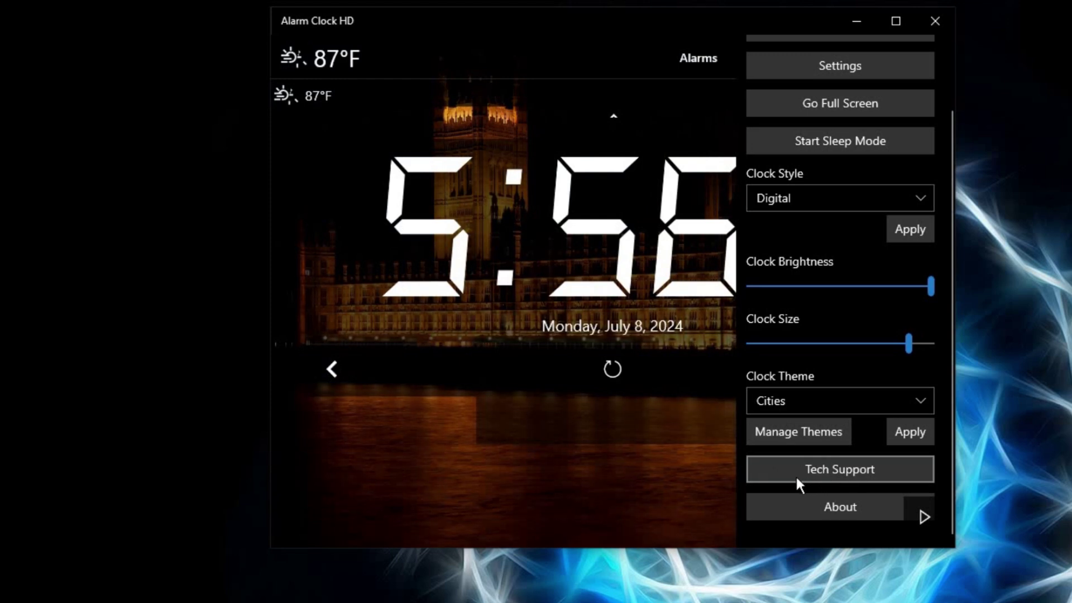